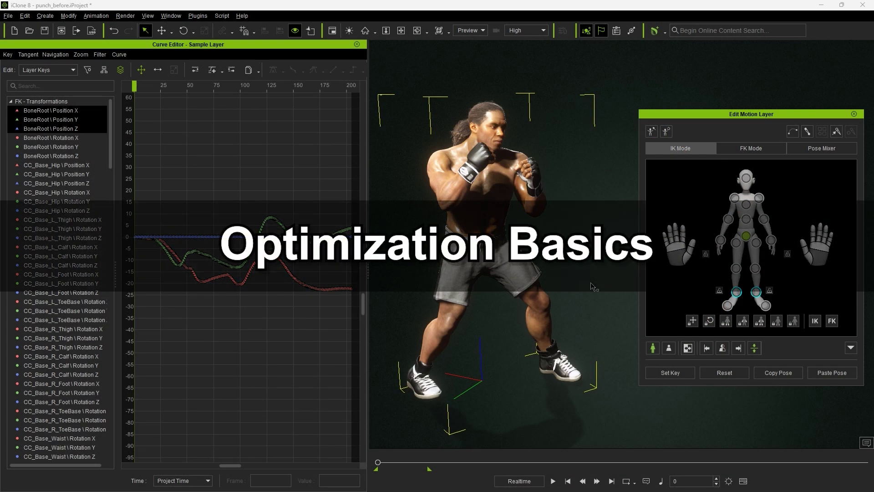
Play the punch animation through, return to its start, and scrub to frame 41.
left_click(552, 480)
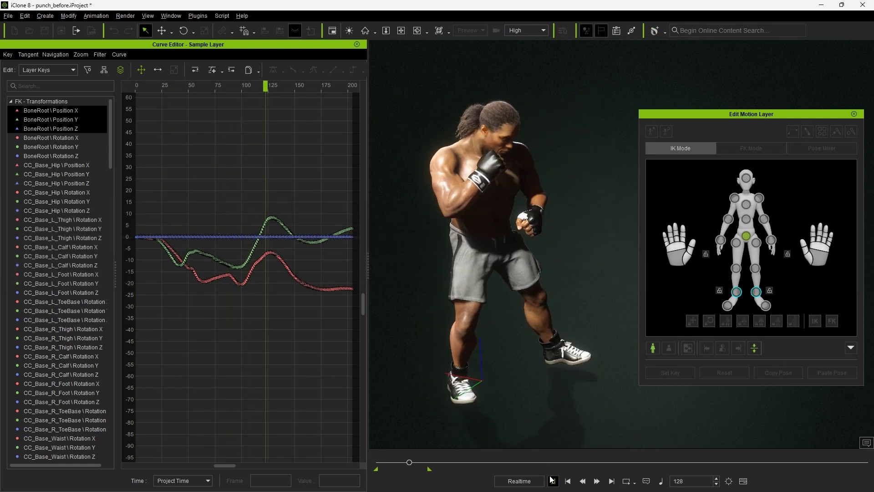
left_click(553, 481)
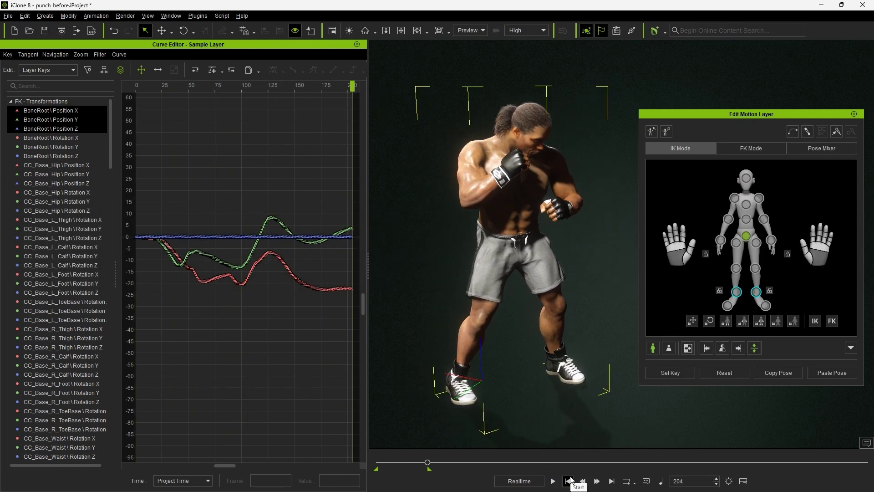
left_click(568, 480)
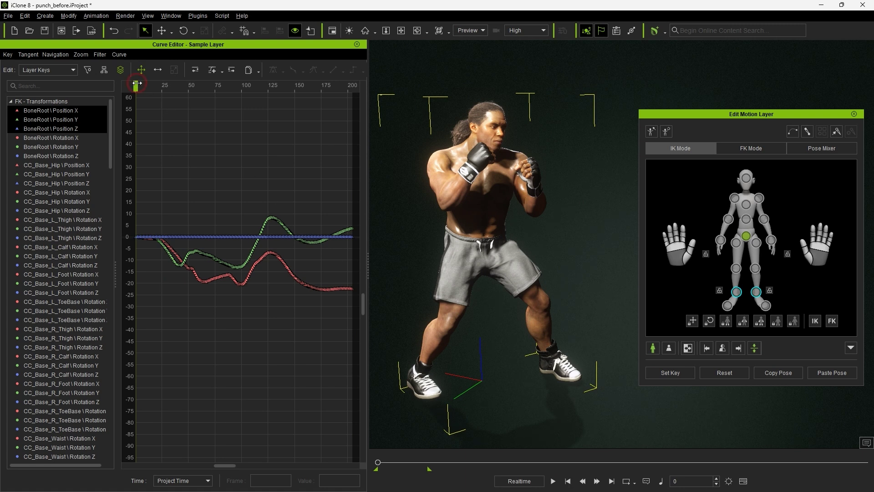
left_click_drag(136, 83, 179, 83)
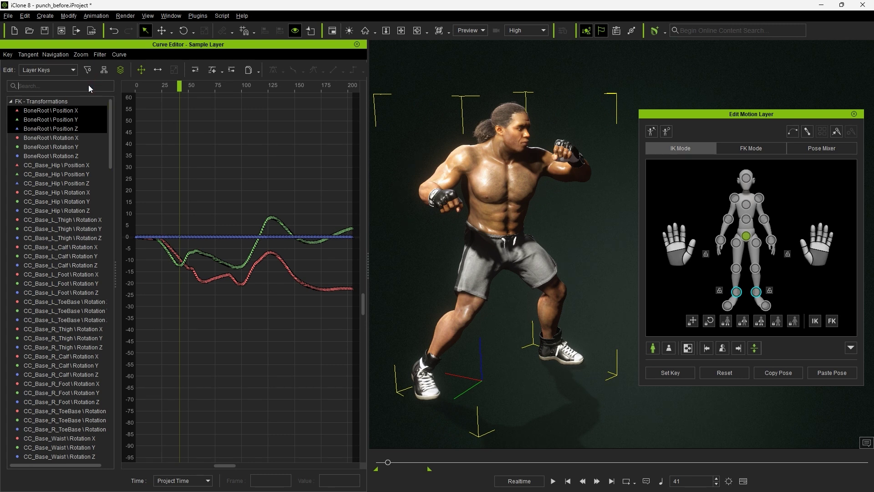
Filter the curve list by "forearm" and display the CC_Base_R_Forearm Rotation X curve, framed around the first 120 frames.
type("forearm")
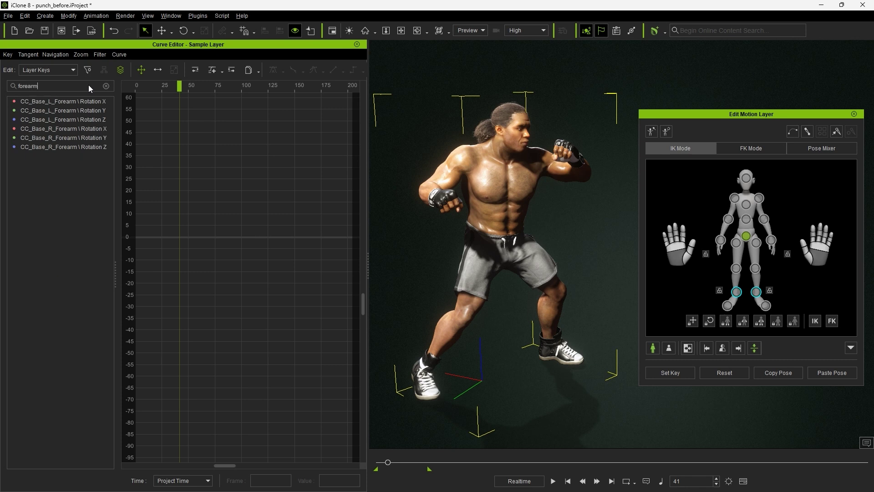
left_click(89, 129)
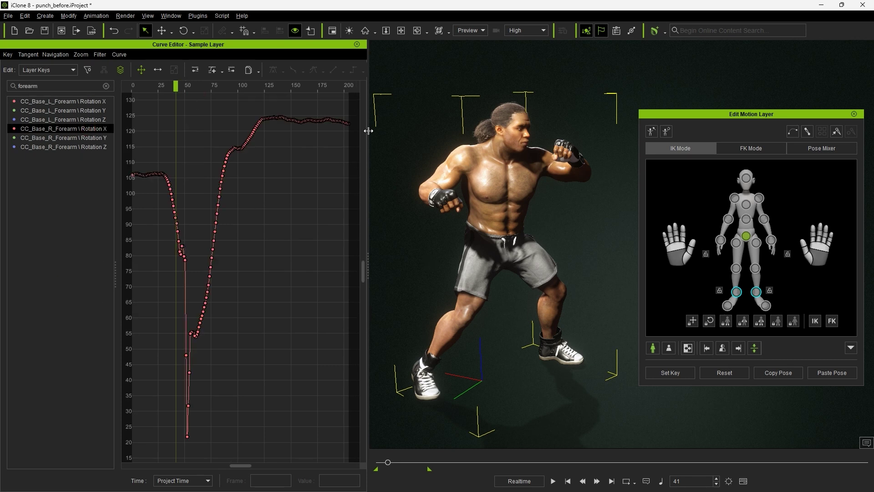
key("alt")
scroll(254, 289, "up", 3, "ctrl")
middle_click_drag(226, 291, 302, 288)
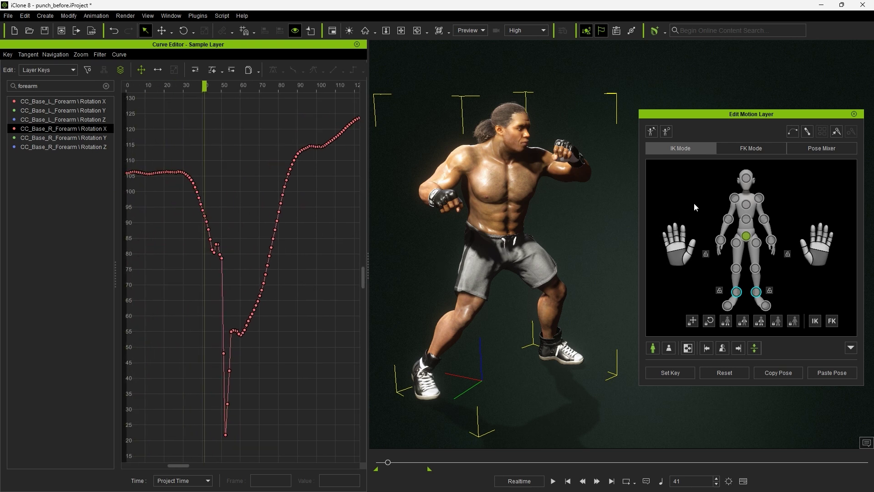
Show the character's bone markers, select the right hand's IK effector, and display its motion path in the viewport.
left_click(806, 132)
left_click(721, 240)
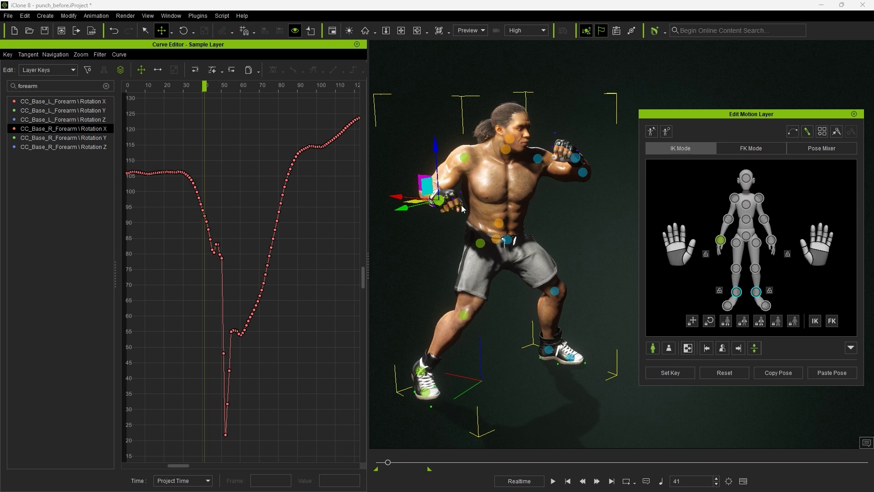
right_click(443, 204)
left_click(482, 216)
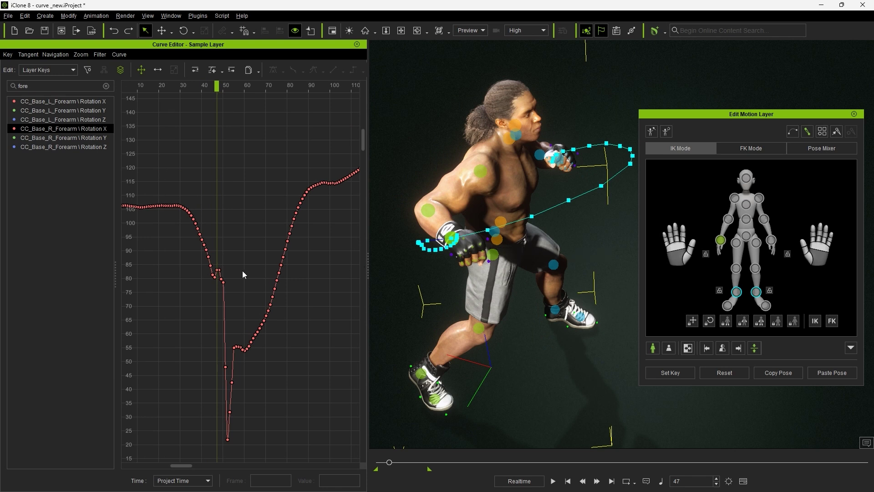
Raise the frame 47 key of the right forearm's Rotation X curve to about 141 and scrub around it to inspect the motion.
left_click_drag(216, 270, 240, 108)
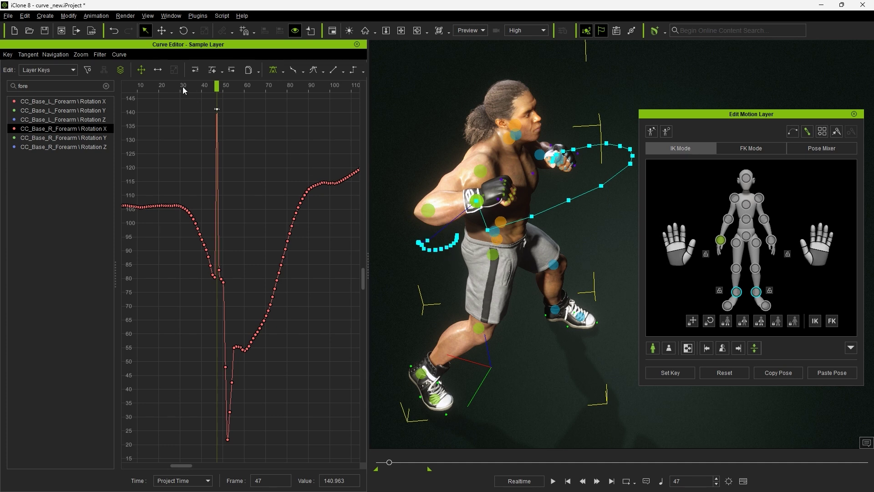
left_click_drag(183, 90, 236, 94)
left_click(215, 87)
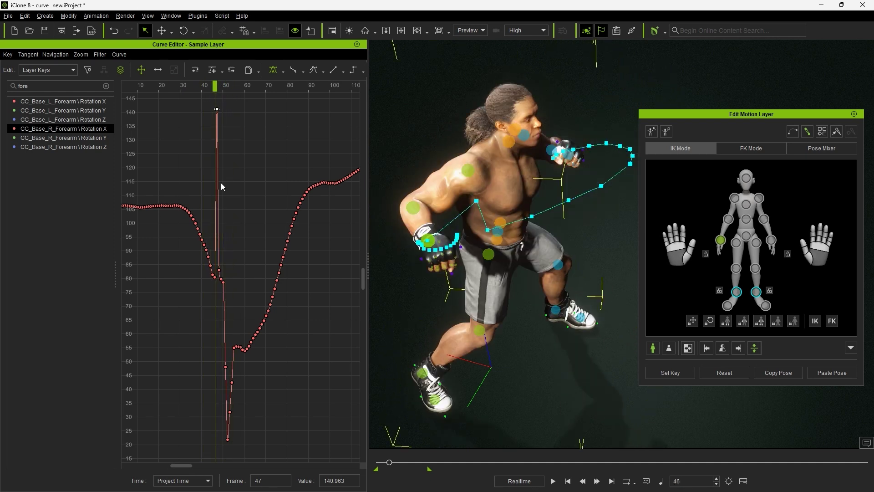
Raise the dense keys just before frame 47 on the right forearm's Rotation X curve one by one, checking the neighbouring frames.
left_click_drag(214, 277, 215, 130)
left_click_drag(212, 87, 216, 87)
left_click_drag(213, 274, 216, 149)
left_click(211, 87)
left_click_drag(211, 265, 217, 192)
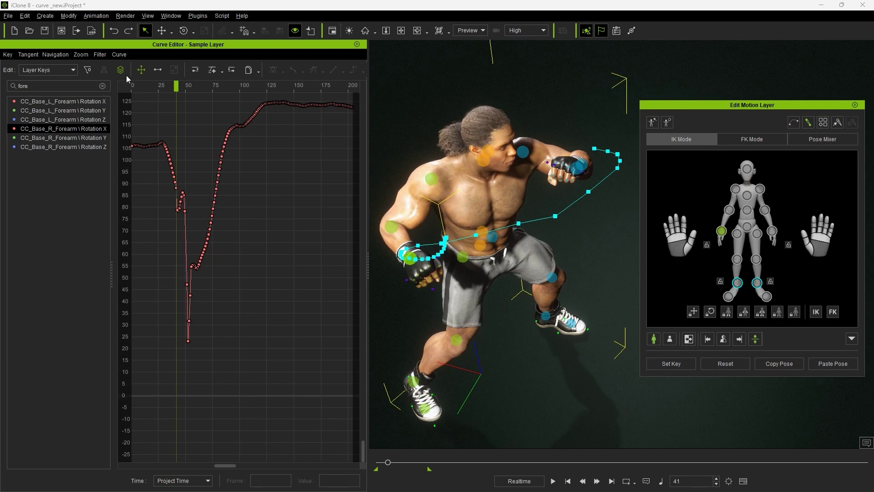
Preview the Optimize filter on the whole right forearm Rotation X curve at threshold 0.1 and scrub through the result.
left_click(99, 54)
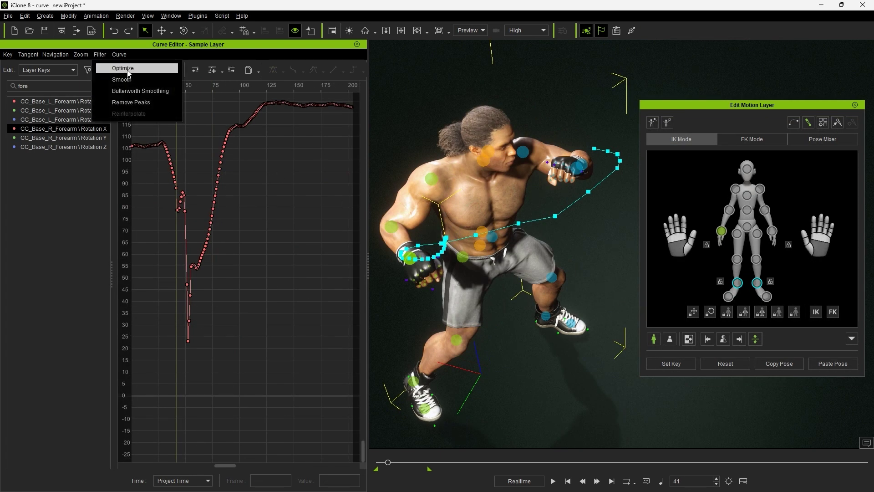
left_click(157, 73)
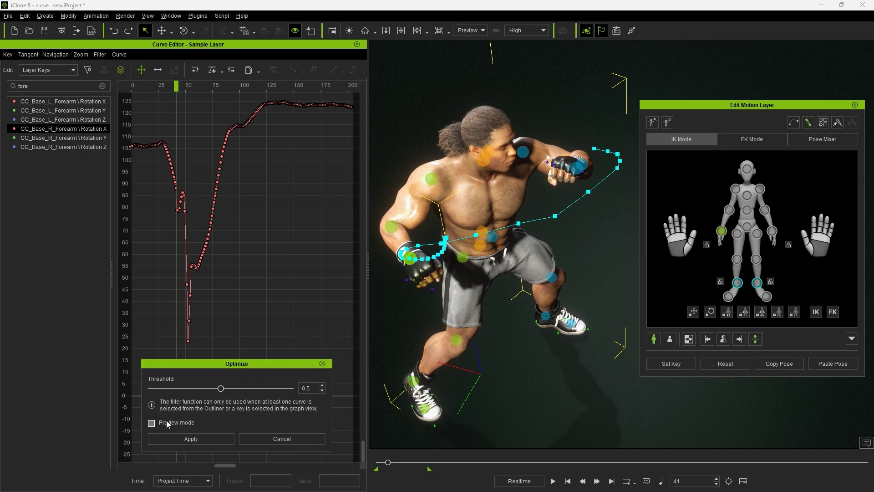
left_click(152, 423)
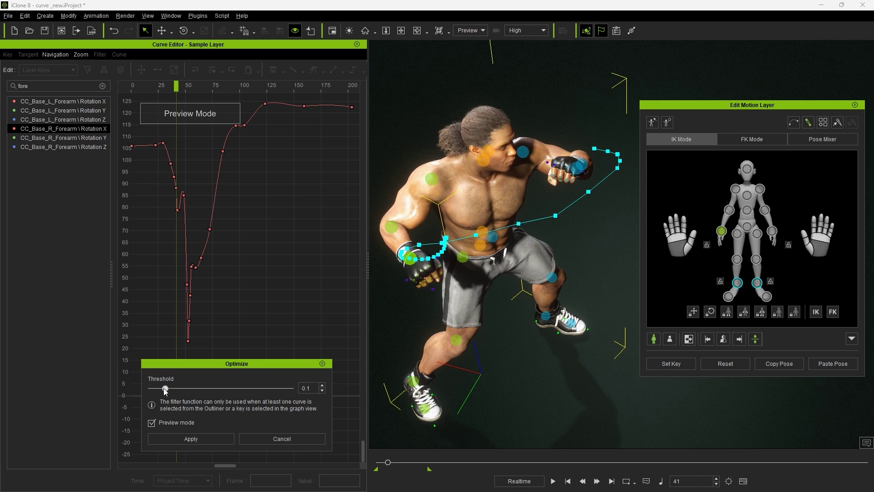
left_click_drag(142, 90, 250, 110)
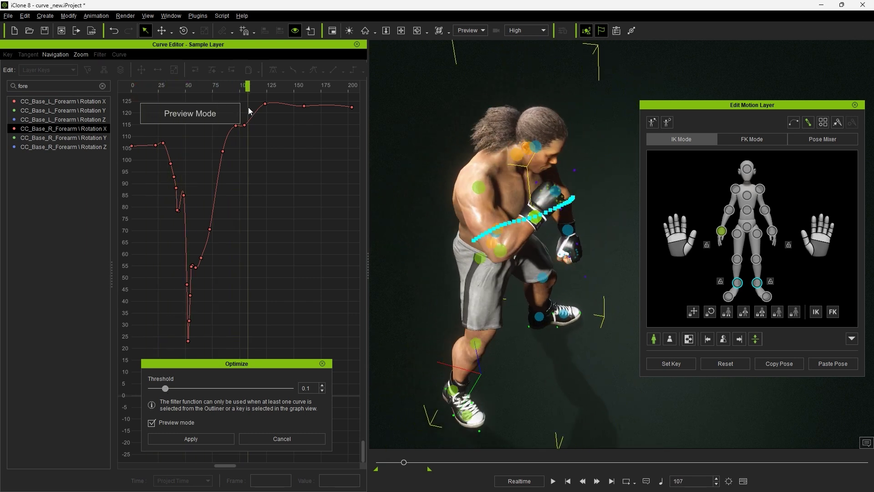
left_click(178, 90)
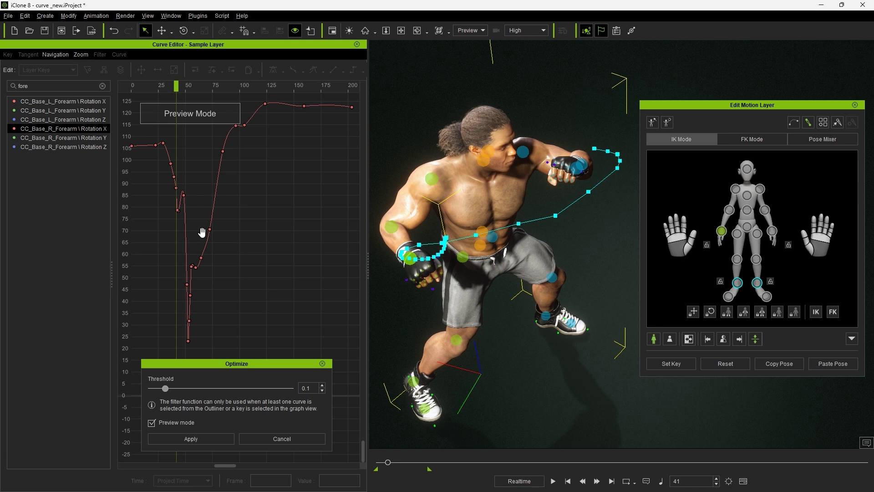
Compare the Optimize preview at thresholds 1.0 and 0.0, scrubbing the motion, and cancel the filter.
left_click_drag(165, 388, 290, 391)
left_click_drag(149, 86, 261, 86)
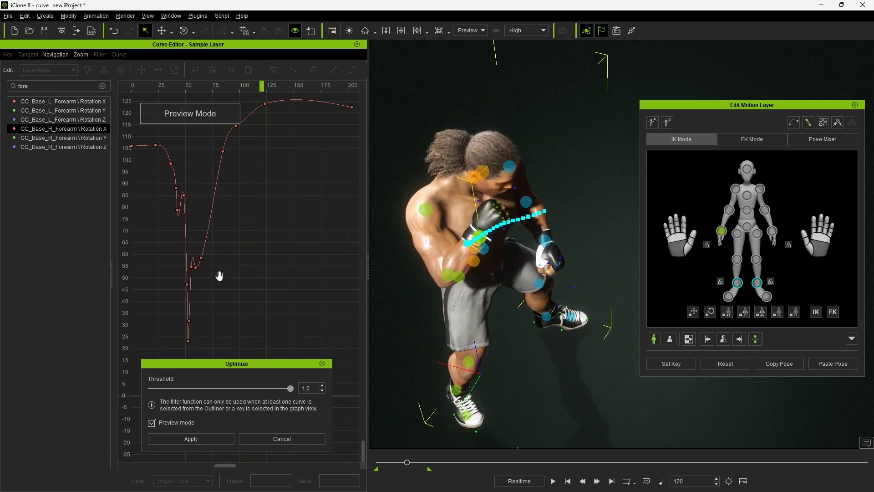
left_click(149, 387)
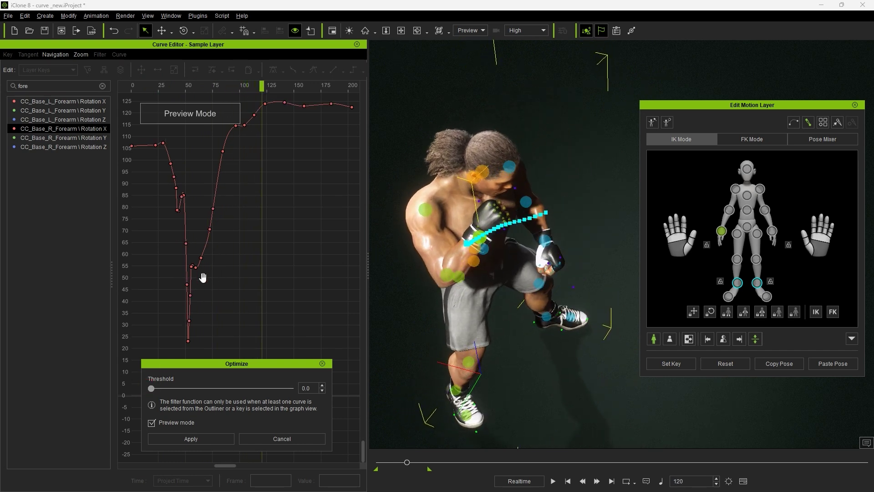
left_click(291, 438)
Apply the Optimize filter with threshold 1.0 to only the right forearm Rotation X keys between about frames 18 and 50.
left_click_drag(194, 227, 150, 124)
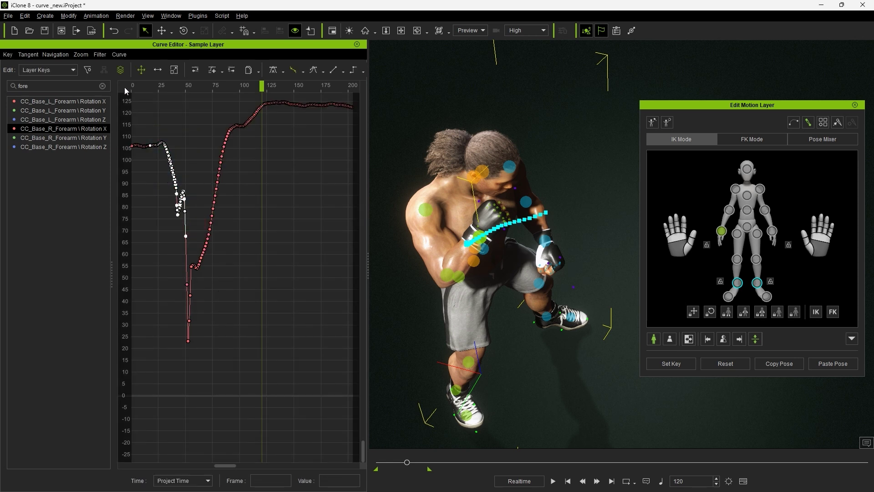
left_click(100, 54)
left_click(114, 66)
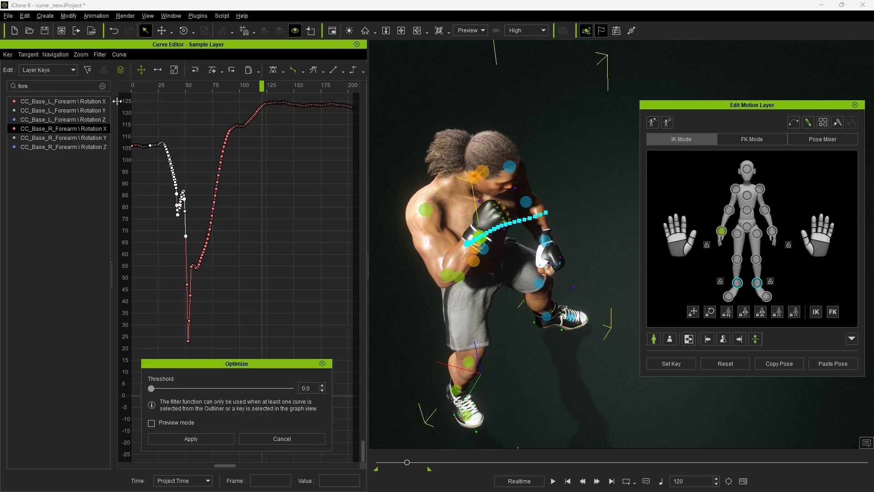
left_click(173, 422)
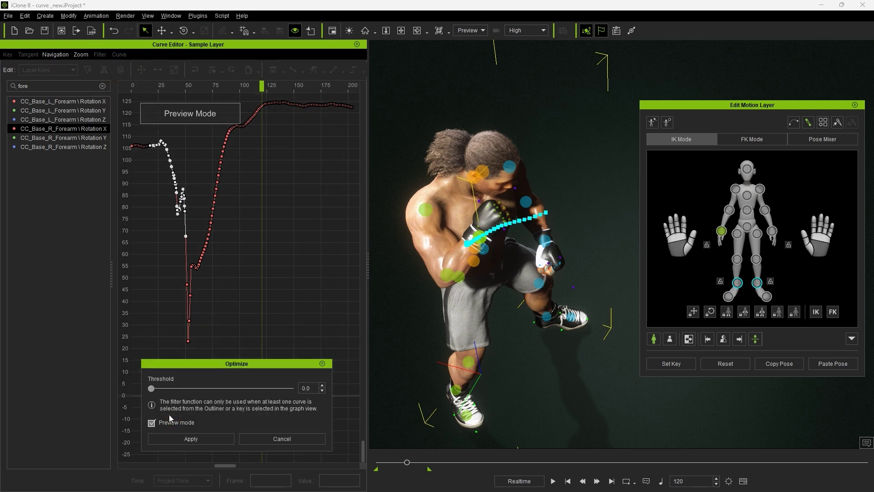
left_click_drag(152, 390, 286, 398)
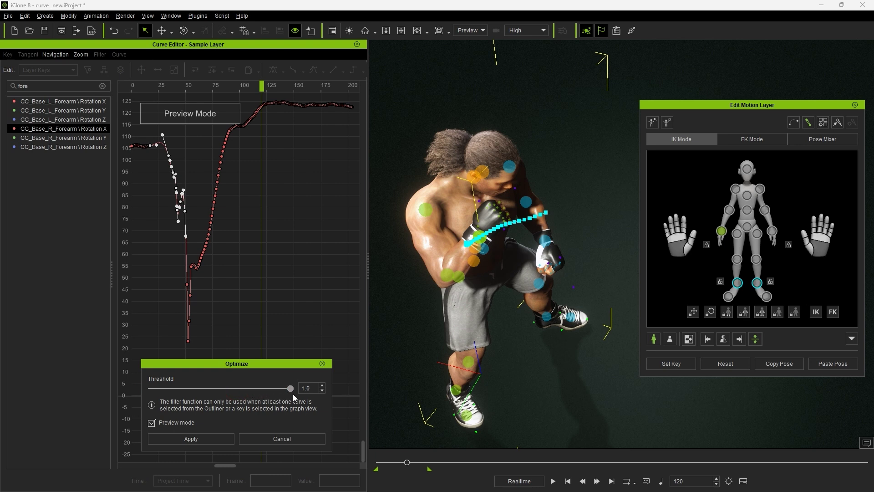
left_click(188, 438)
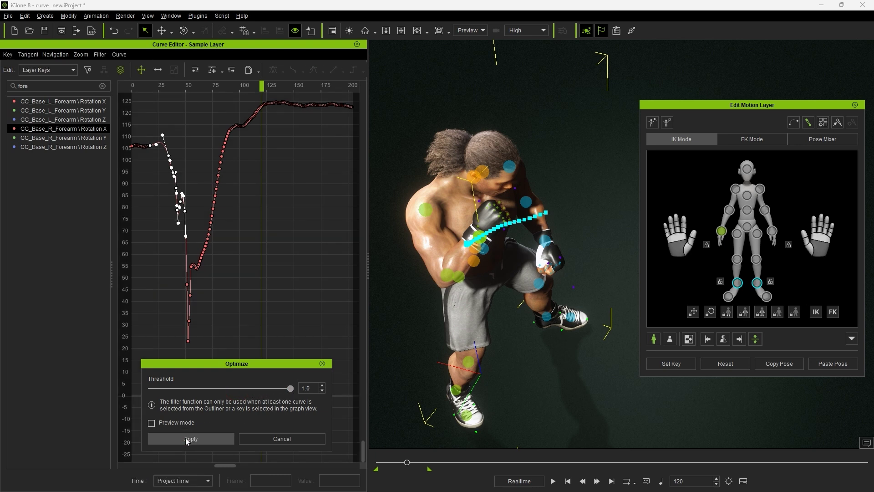
left_click(323, 363)
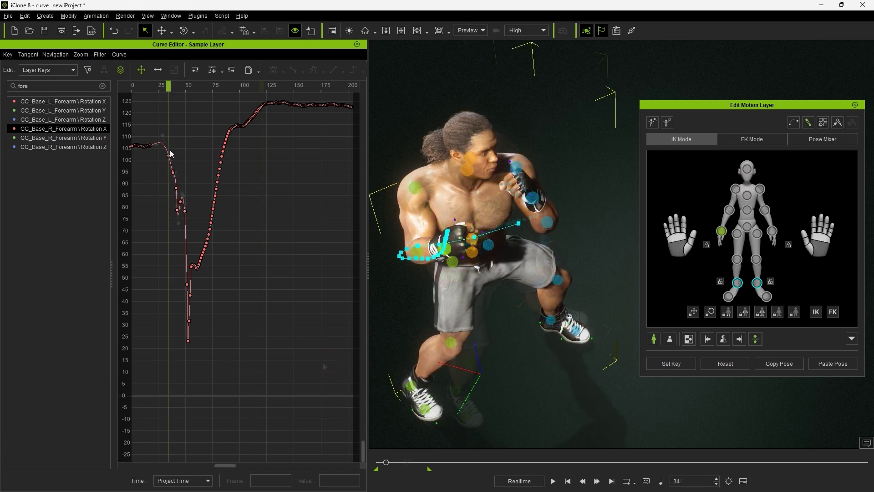
Delete surplus keys before frame 50 on the right forearm's Rotation X curve, raise the remaining ones into a smooth arch, and scrub the punch.
left_click_drag(168, 156, 154, 121)
left_click_drag(145, 86, 173, 87)
left_click_drag(173, 172, 168, 220)
key("Delete")
left_click_drag(173, 151, 180, 154)
left_click_drag(176, 106, 177, 126)
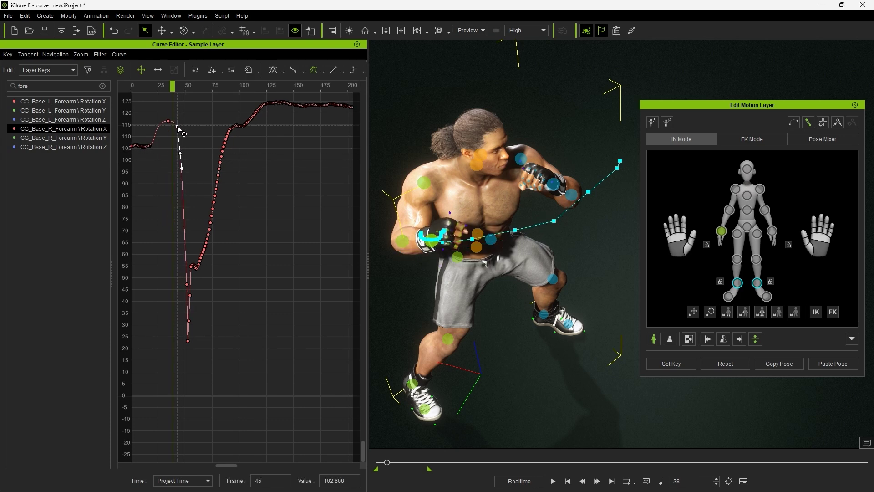
left_click_drag(140, 85, 269, 86)
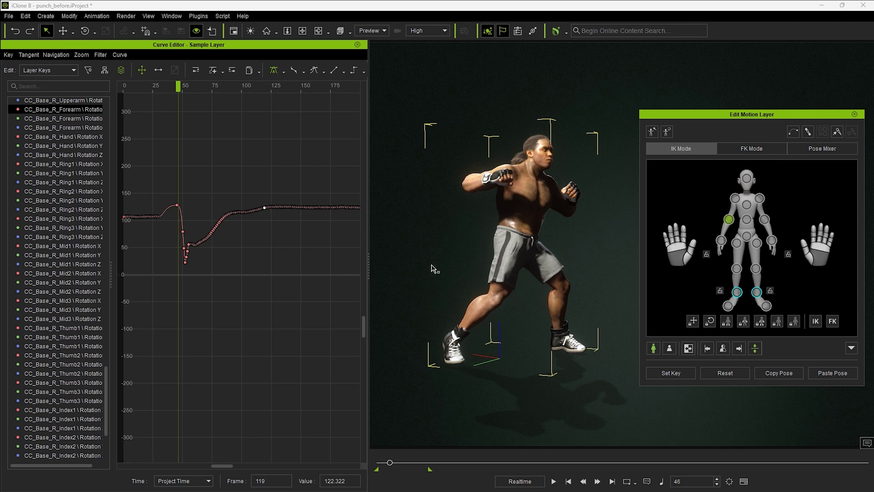
Filter the curve list by "wa" and apply the Optimize filter with threshold 1.0 to the CC_Base_Waist Rotation Y curve.
left_click(71, 83)
type("wa")
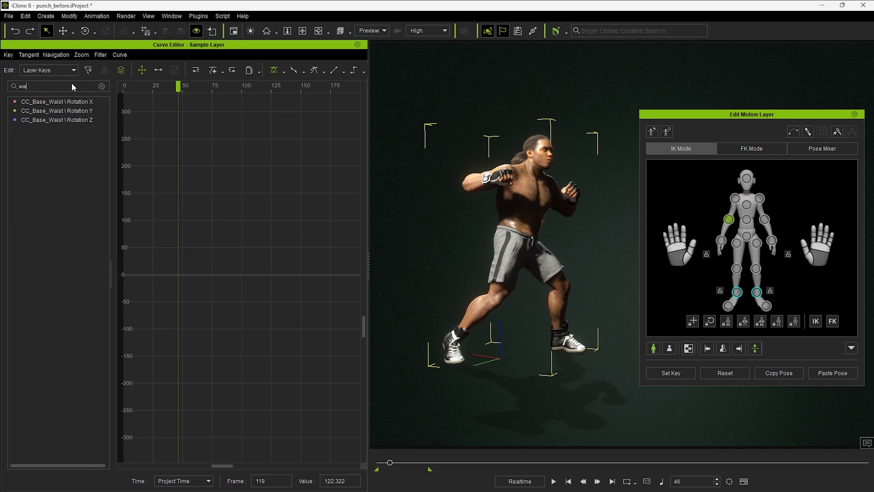
left_click(80, 111)
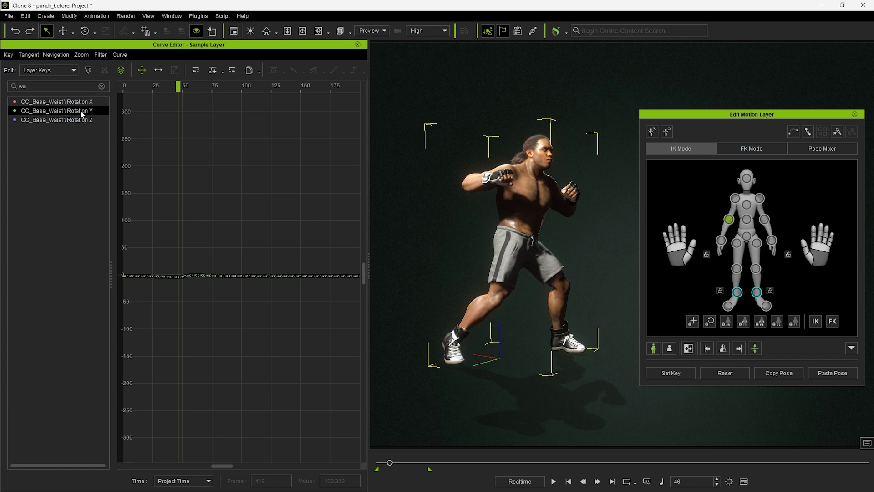
left_click(100, 55)
left_click(136, 68)
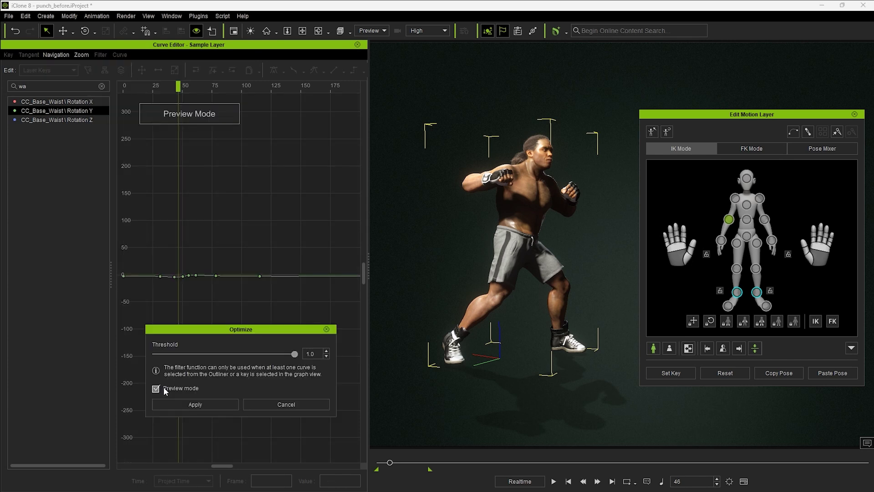
left_click(202, 401)
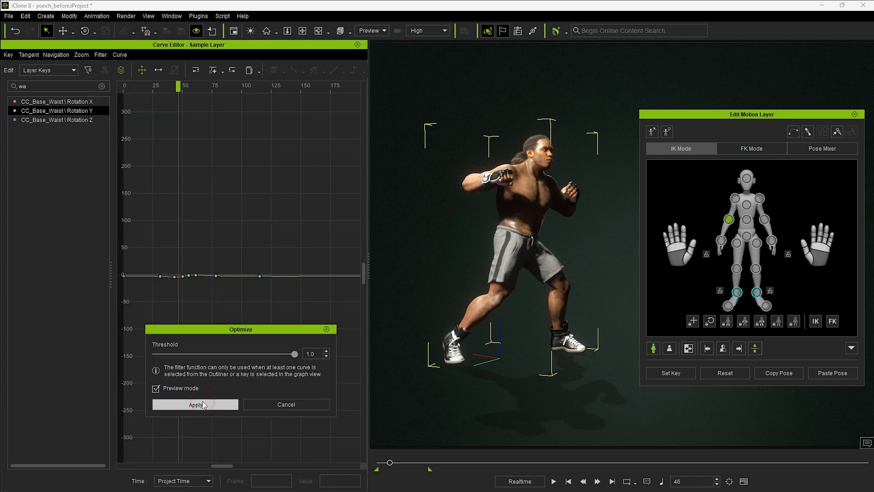
left_click(269, 400)
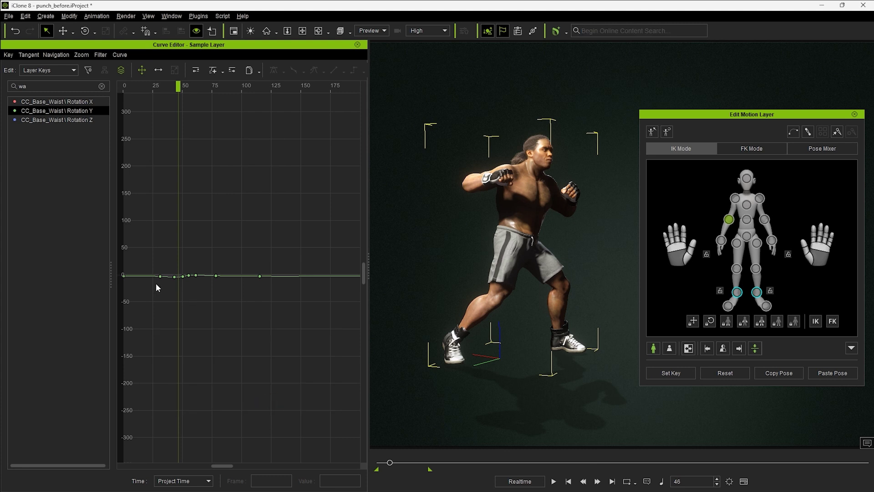
Lower the waist Rotation Y key at frame 44 to about -44.7 and shift the key near frame 50 slightly earlier and lower.
scroll(155, 282, "up", 3)
left_click_drag(228, 287, 233, 308)
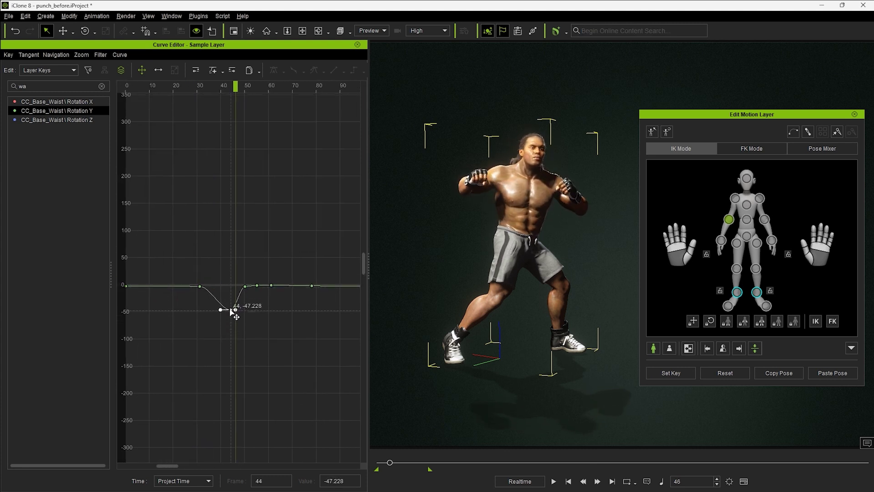
left_click(246, 287)
left_click_drag(240, 286, 240, 293)
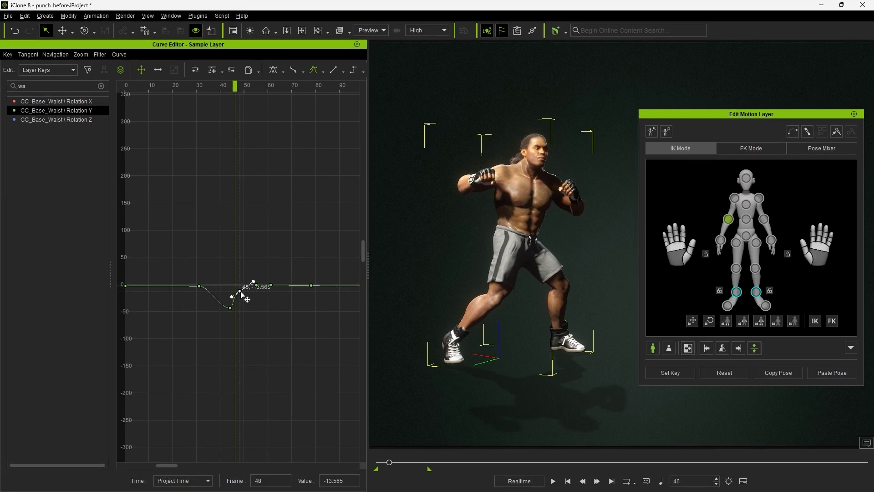
left_click_drag(235, 297, 233, 299)
Move the waist Rotation Y key near frame 31 earlier and above zero, shift the lowest key to frame 41, and scrub the motion.
left_click(200, 287)
left_click_drag(175, 285, 162, 284)
left_click_drag(199, 286, 187, 280)
left_click(230, 308)
left_click_drag(217, 306, 224, 308)
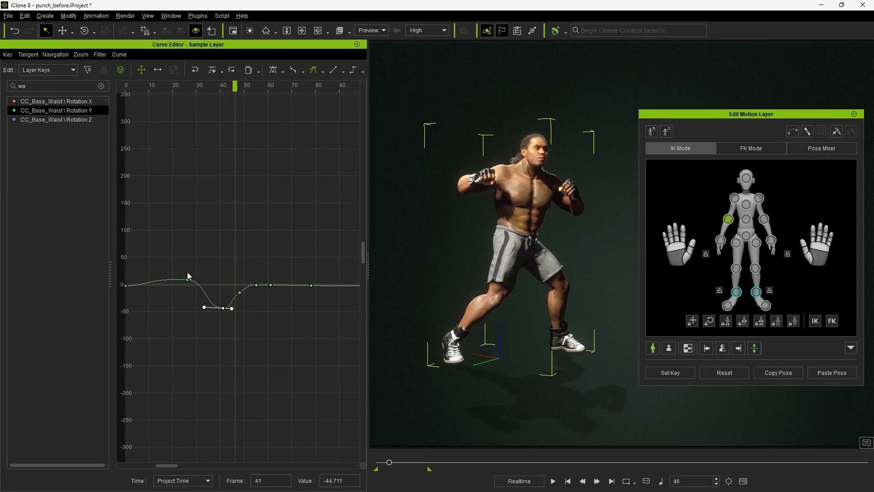
left_click_drag(129, 90, 273, 94)
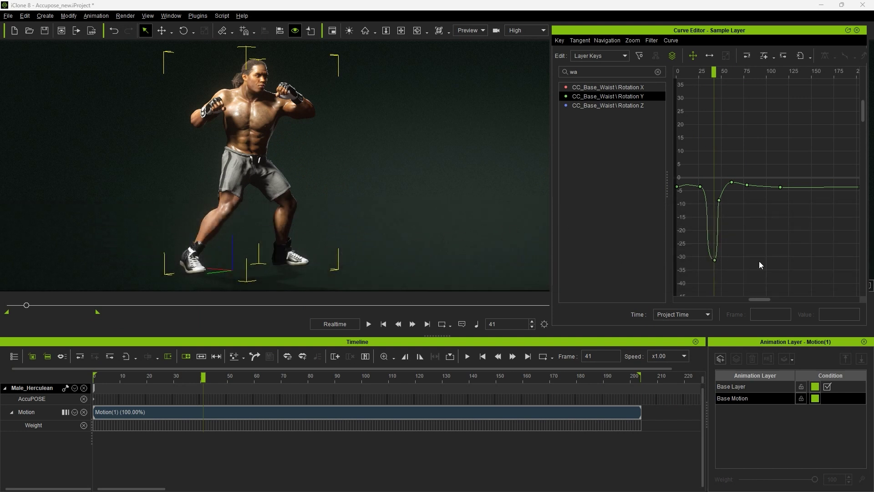
Select the Base Layer and show the Motion Layer body-part tracks for the character in the timeline.
left_click(756, 389)
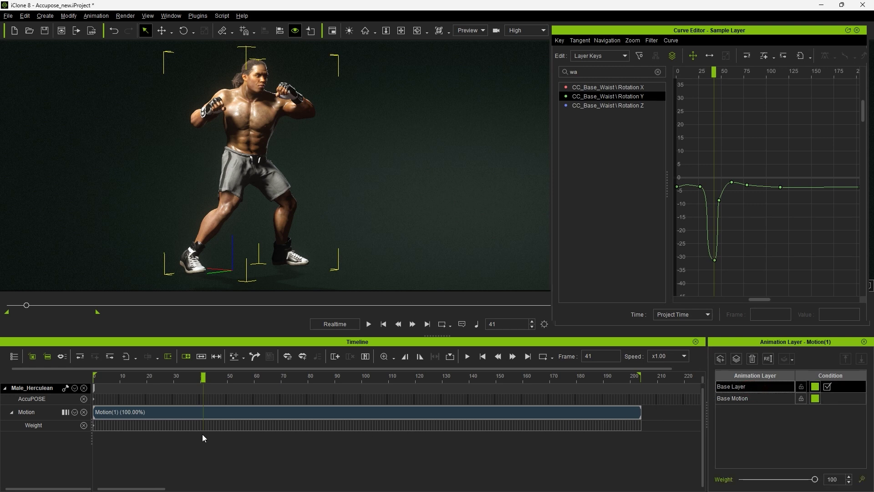
left_click(75, 411)
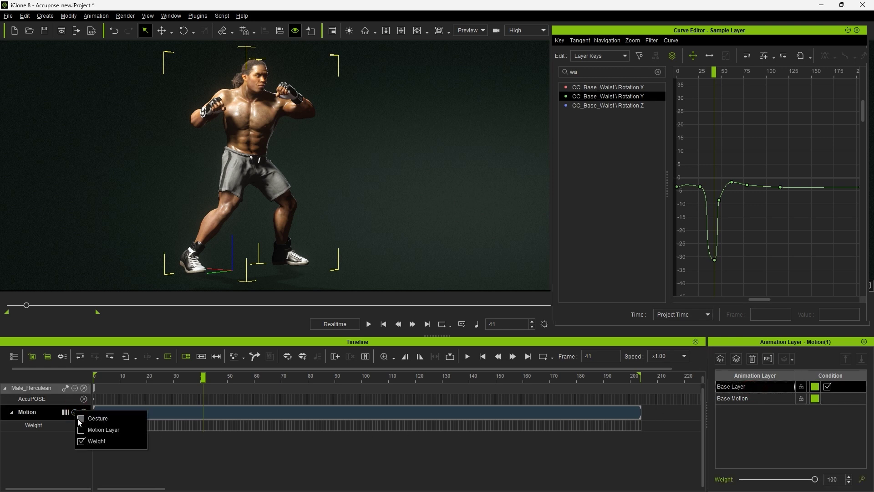
left_click(82, 430)
left_click(35, 414)
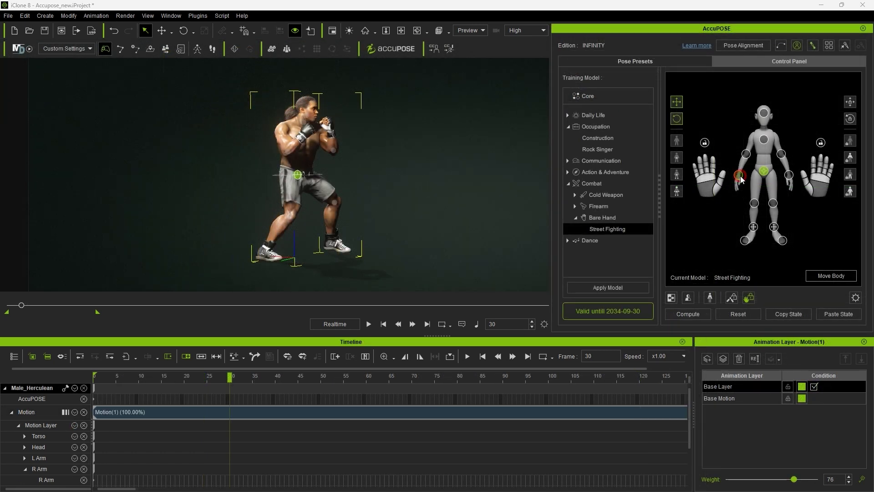
At frame 30 in AccuPOSE, pin both hands and the head, and rotate the boxer's hips to open the stance.
left_click(739, 175)
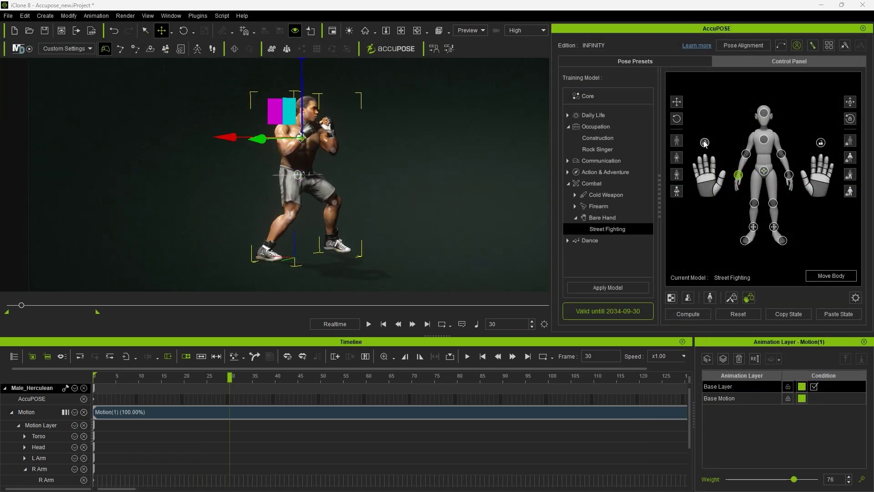
left_click(789, 175)
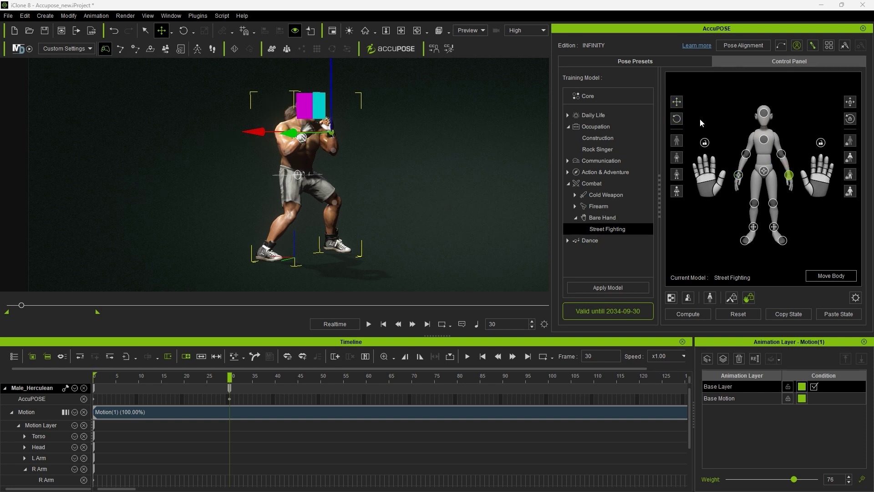
left_click(760, 113)
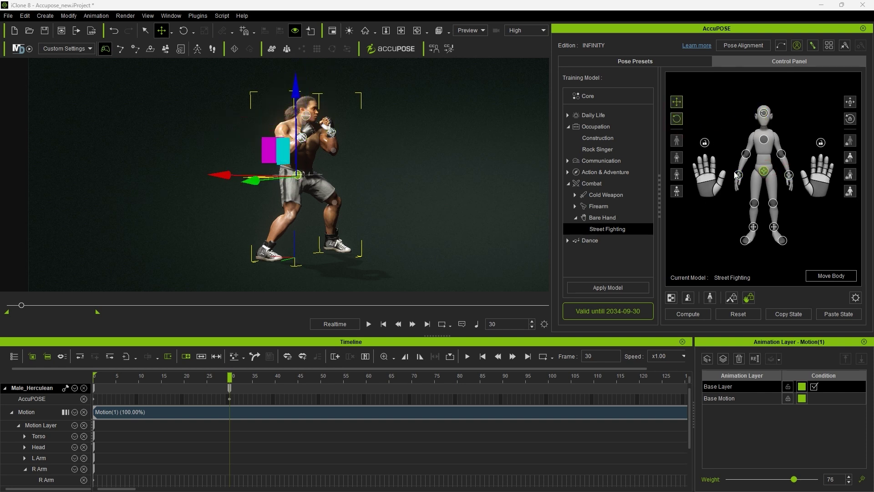
left_click(764, 171)
left_click_drag(355, 173, 449, 197)
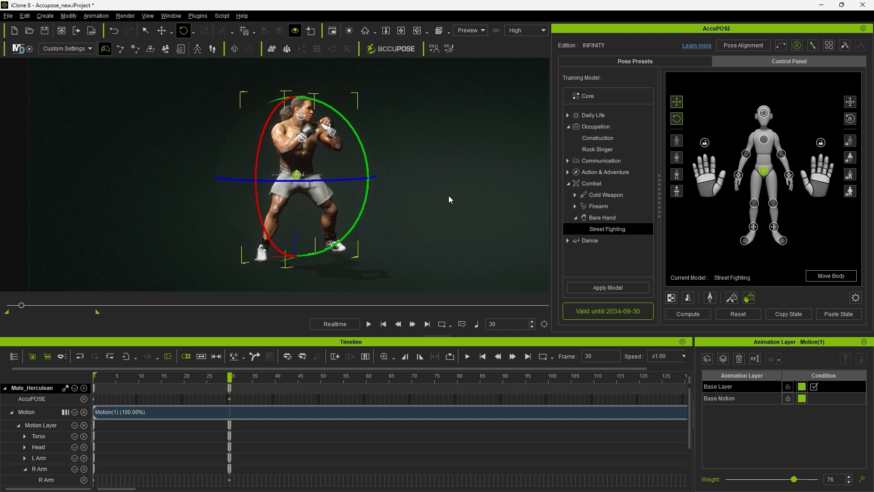
Raise the boxer's left foot off the ground into a bent-knee pose at frame 30 and shift it slightly sideways.
left_click(774, 226)
left_click_drag(330, 160, 330, 130)
left_click_drag(297, 221, 292, 222)
Raise the left hand to head height at frame 30, shift it slightly sideways, and rotate it into a guard.
left_click(788, 176)
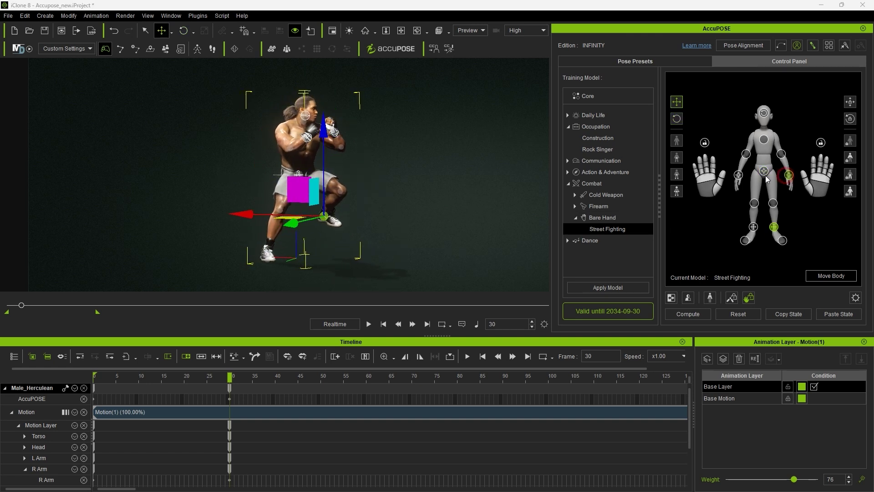
left_click_drag(334, 90, 331, 61)
left_click_drag(267, 101, 253, 102)
key("e")
left_click_drag(337, 104, 365, 105)
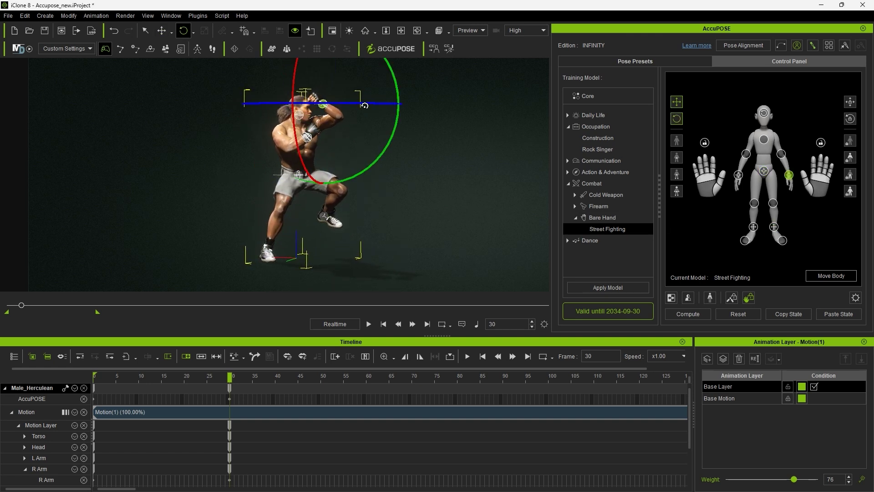
Pull the right hand outward from the chest and adjust its rotation at frame 30.
left_click(738, 175)
left_click_drag(230, 139, 205, 140)
key("e")
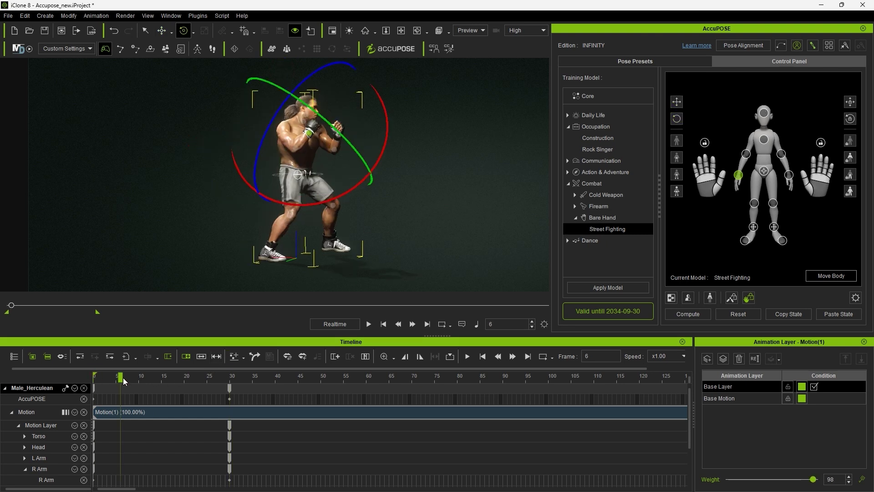
Reset the AccuPOSE pose at frame 40 to restore the original motion there, and scrub from the start to frame 30.
left_click(277, 378)
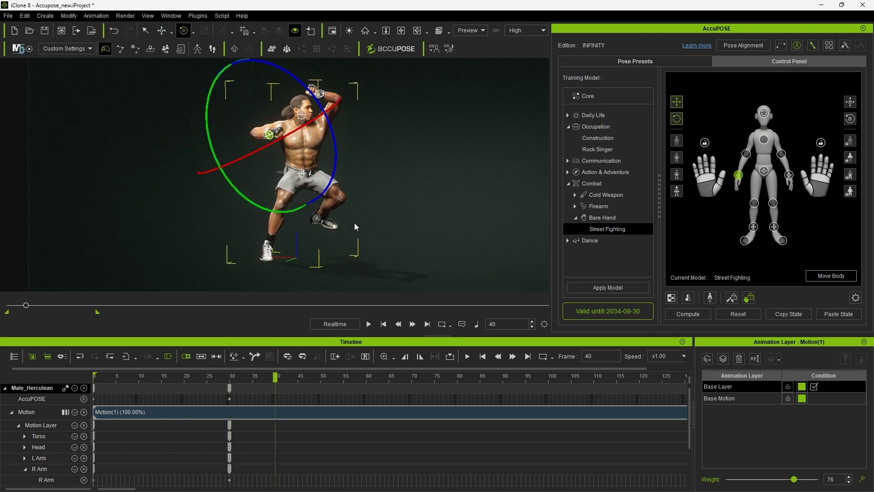
key("q")
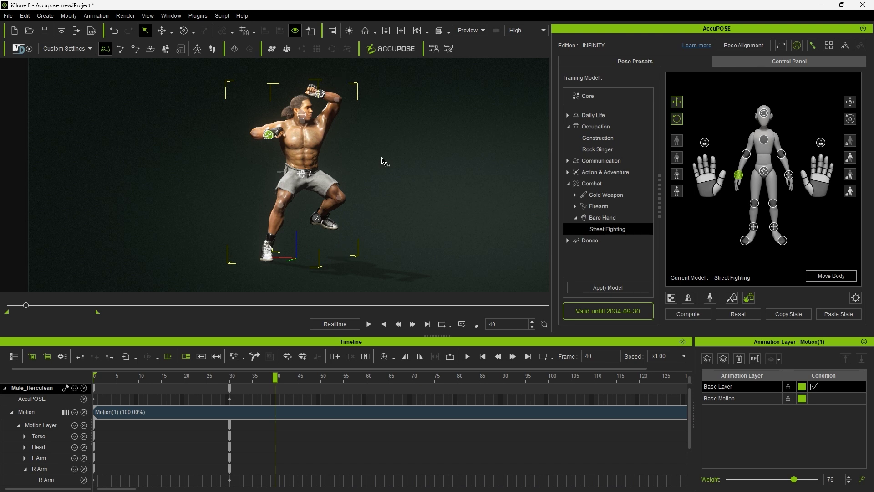
left_click(738, 314)
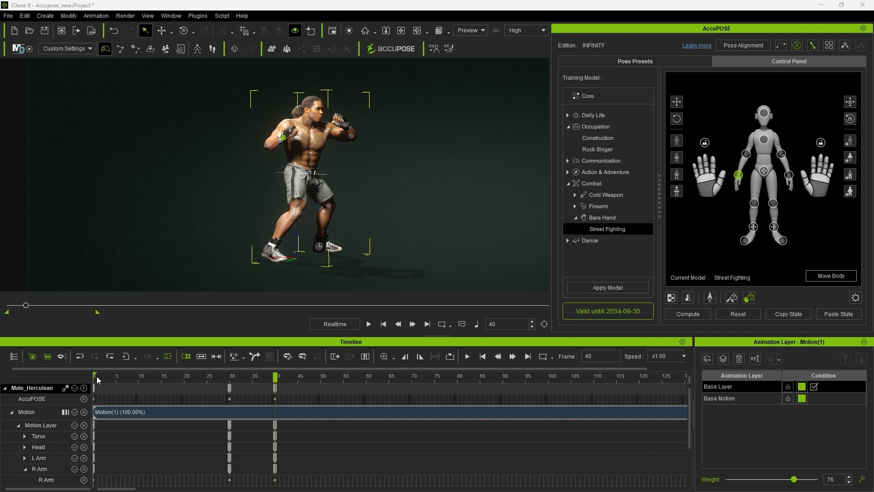
left_click_drag(101, 378, 234, 380)
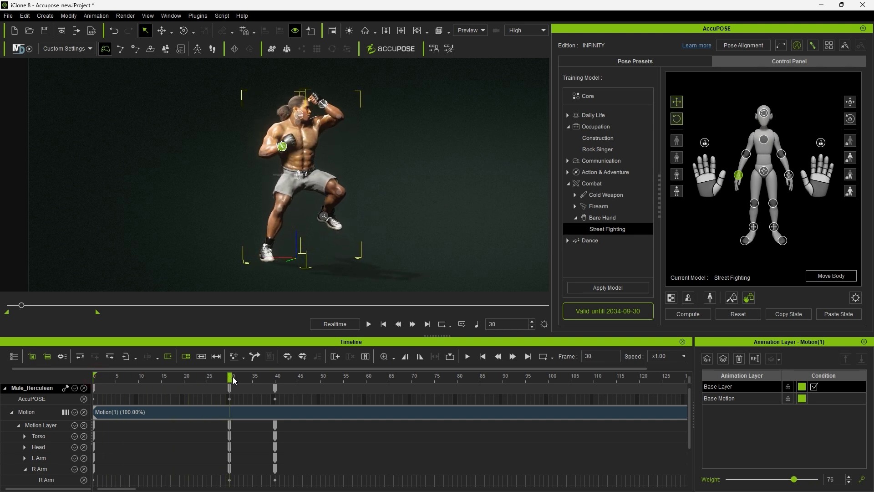
Set the Base Layer weight to 81 and scrub the blended motion from the first frame to frame 62.
left_click(814, 388)
mouse_move(795, 481)
left_mouse_down()
mouse_move(712, 483)
mouse_move(810, 481)
mouse_move(800, 482)
left_mouse_up()
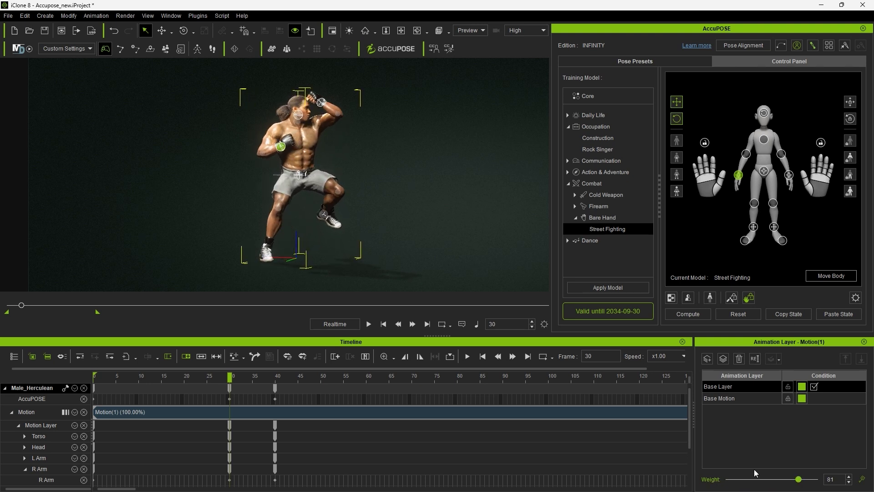
left_click_drag(95, 377, 378, 391)
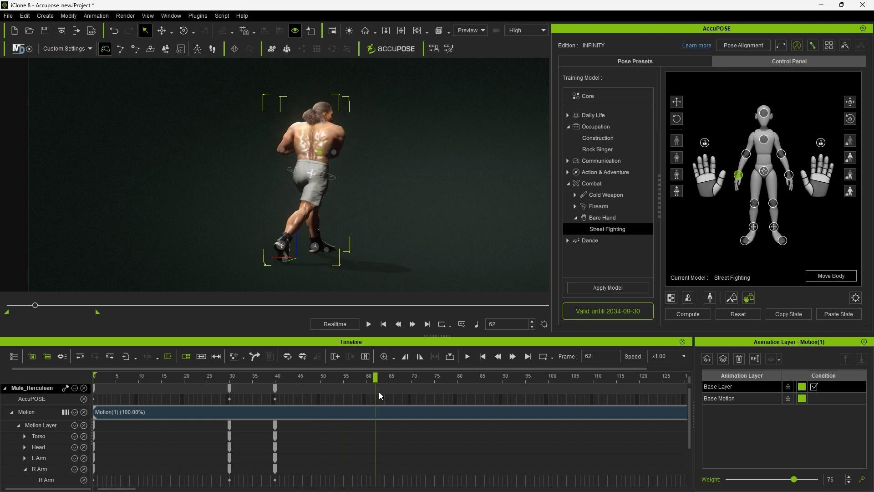